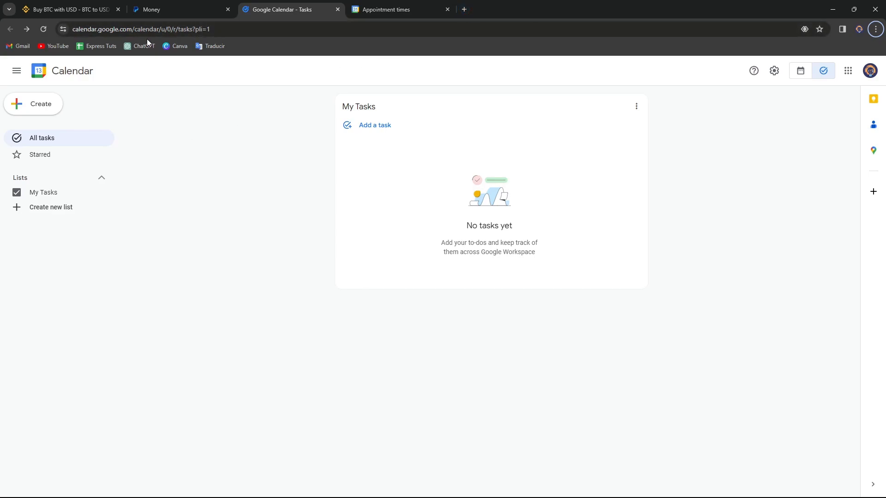
- Switch to Gmail, browse the Google Workspace Marketplace add-ons and categories, and open the Tasks side panel
left_click(397, 9)
left_click(16, 48)
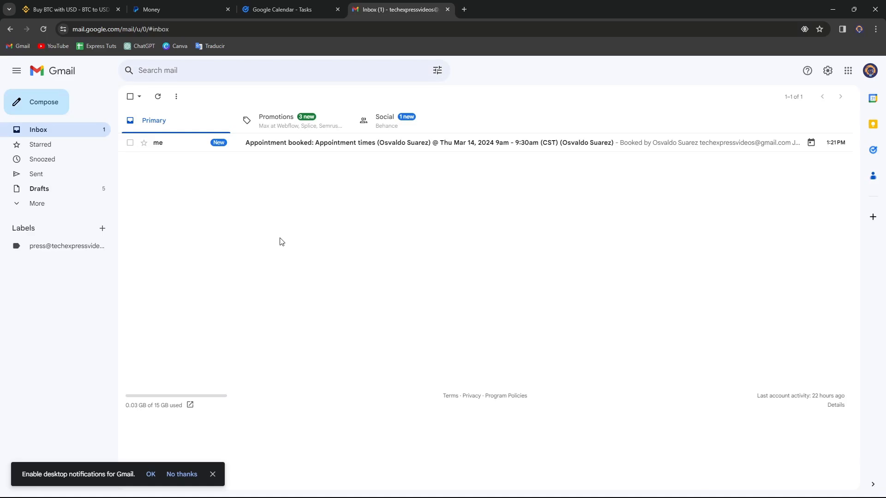
left_click(872, 218)
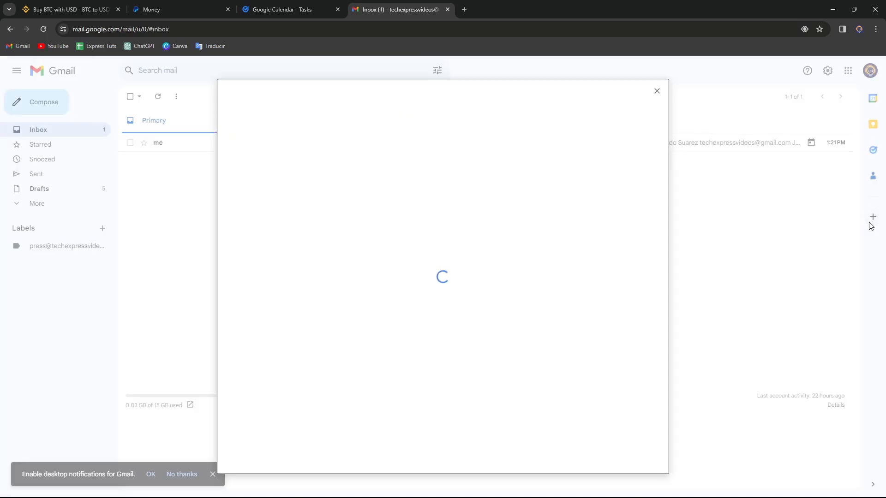
scroll(487, 253, "down", 15)
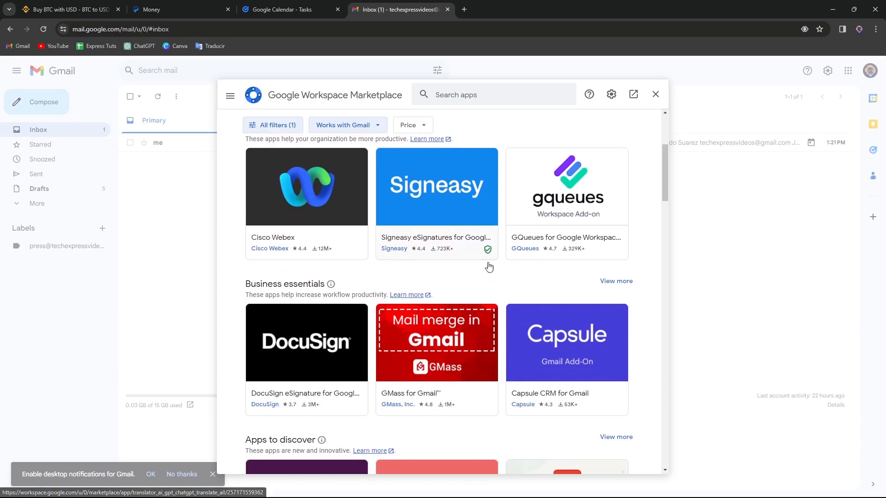
scroll(490, 262, "down", 10)
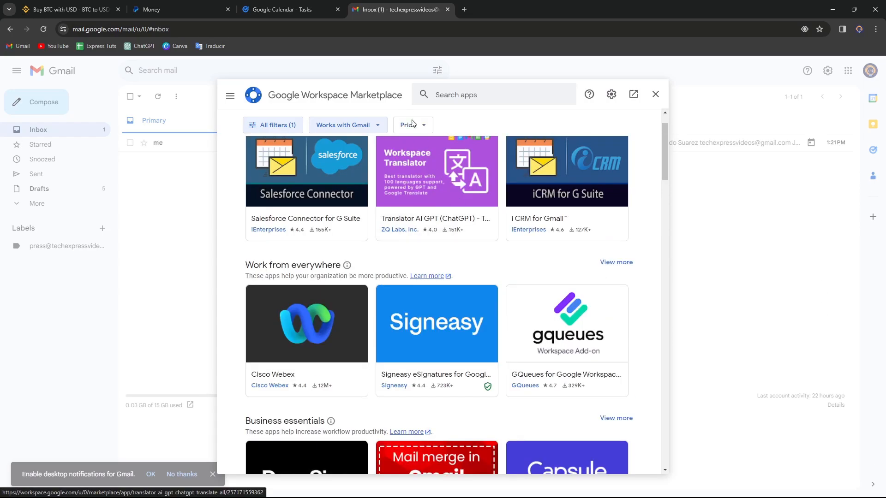
left_click(235, 100)
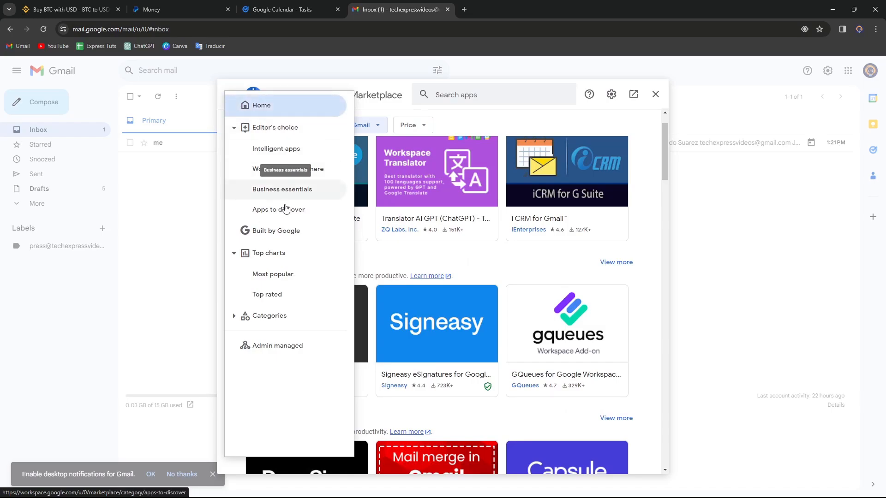
left_click(685, 200)
left_click(872, 152)
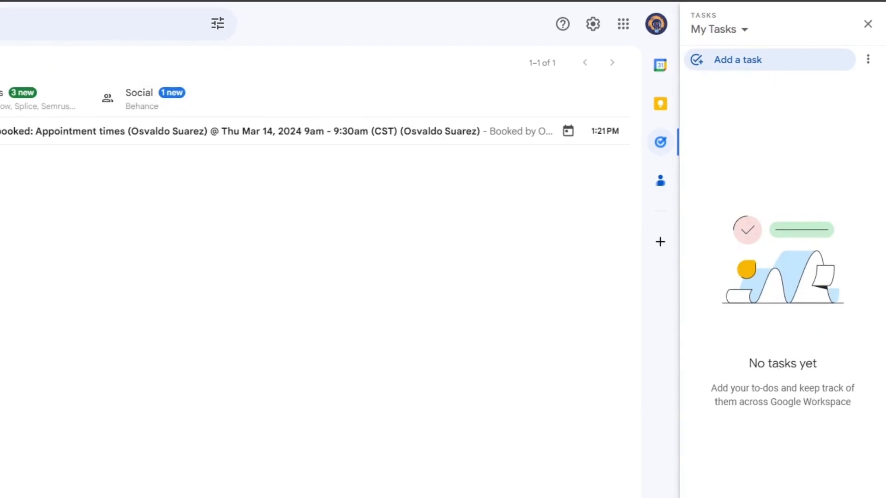
- Return to the Google Calendar tasks page and create a new task list named Marketing Team
left_click(290, 9)
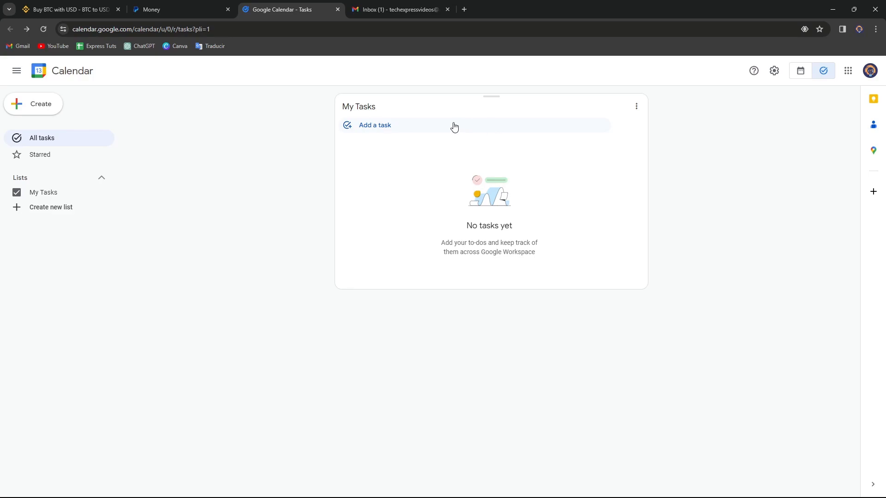
left_click(393, 128)
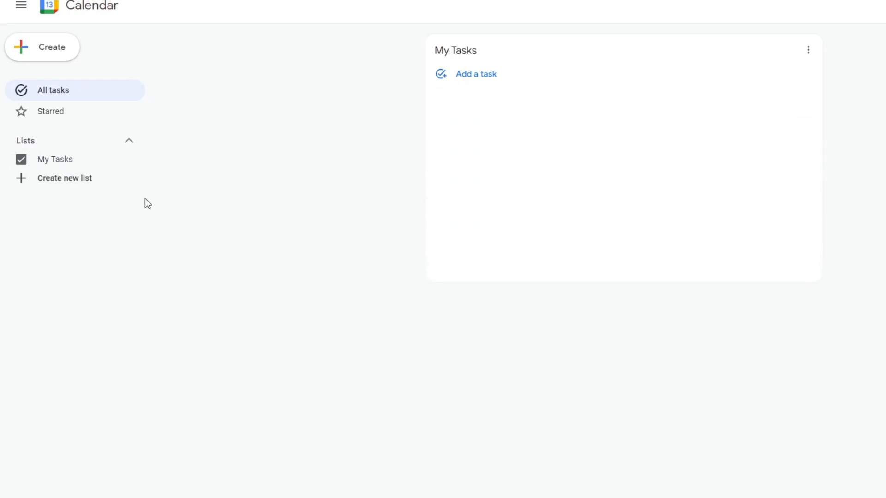
left_click(50, 184)
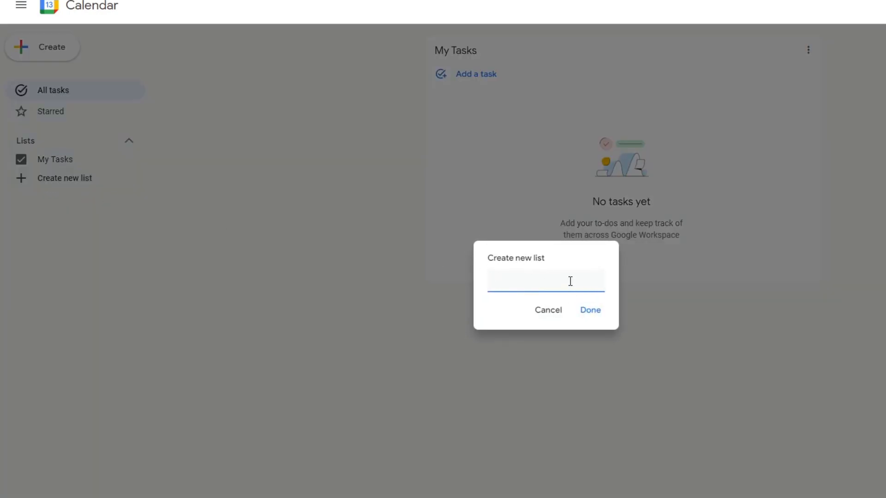
type("Market")
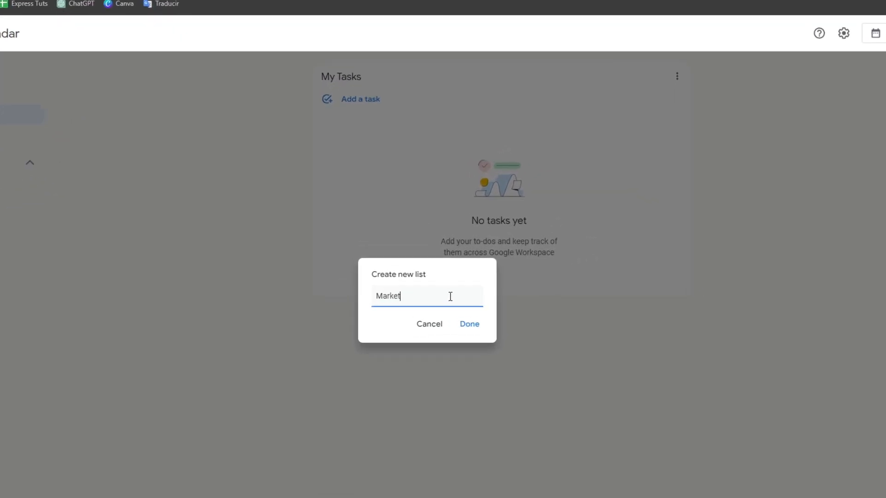
type("ing Team")
key("Return")
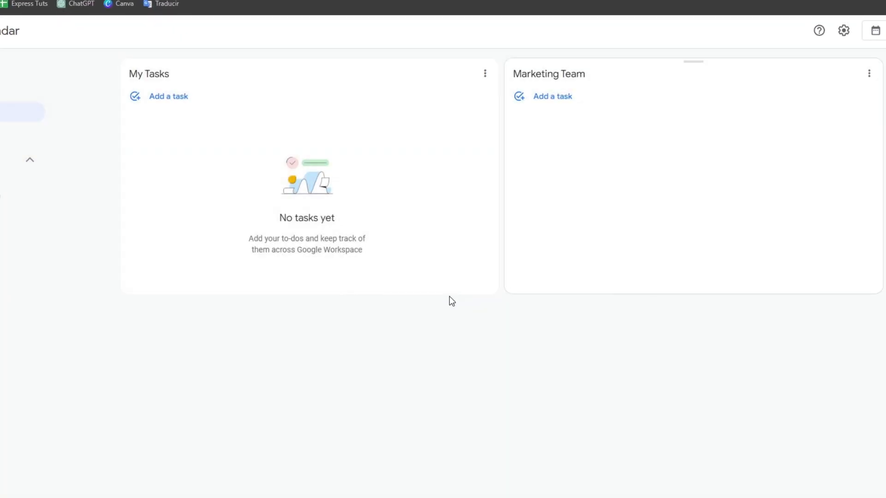
- Hide the Marketing Team list from the task board and show it again
left_click(18, 196)
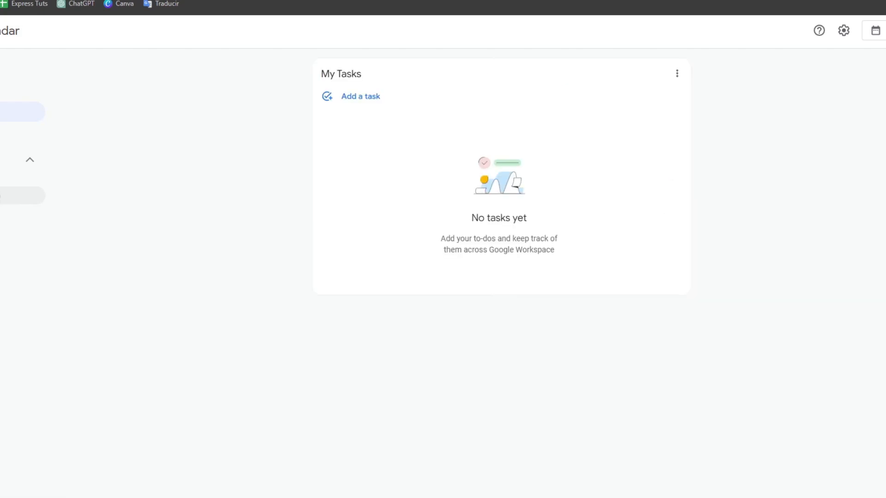
left_click(9, 196)
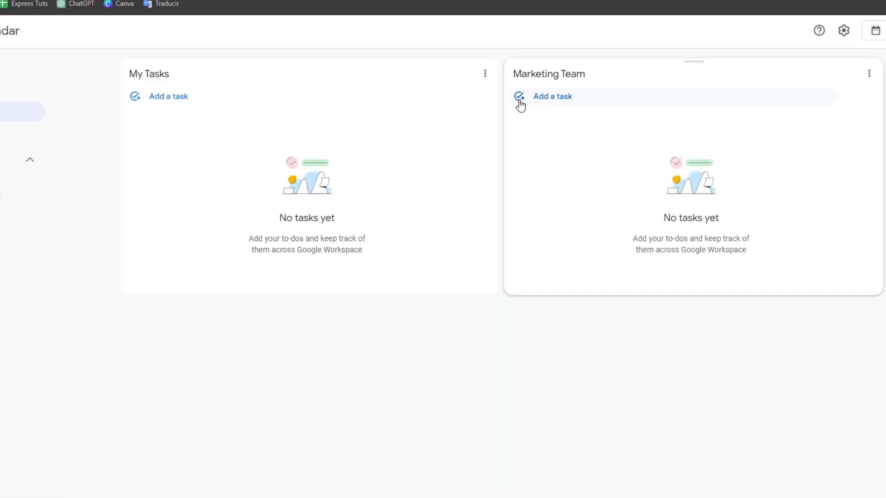
- Add a Marketing Team task titled "Create a Storm idea for a Youtube video" with the details "Describe as much info as I can"
left_click(571, 104)
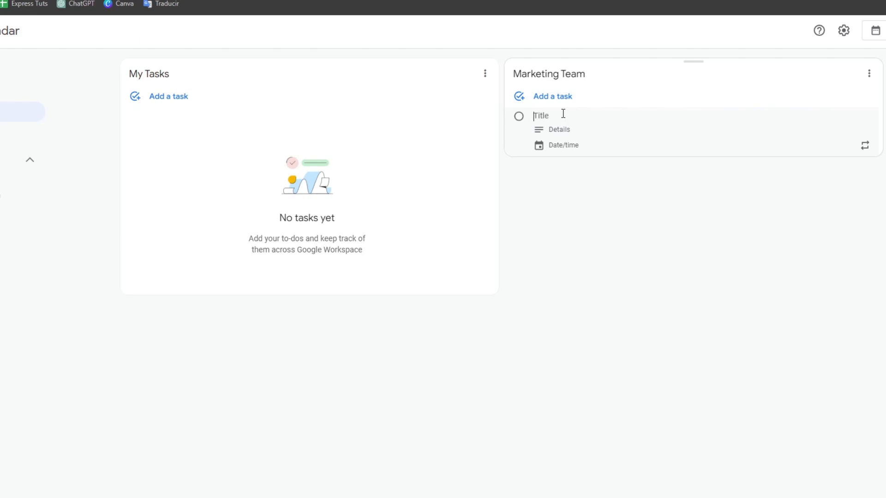
type("Create a Storm")
type(" idea for a Youtube video")
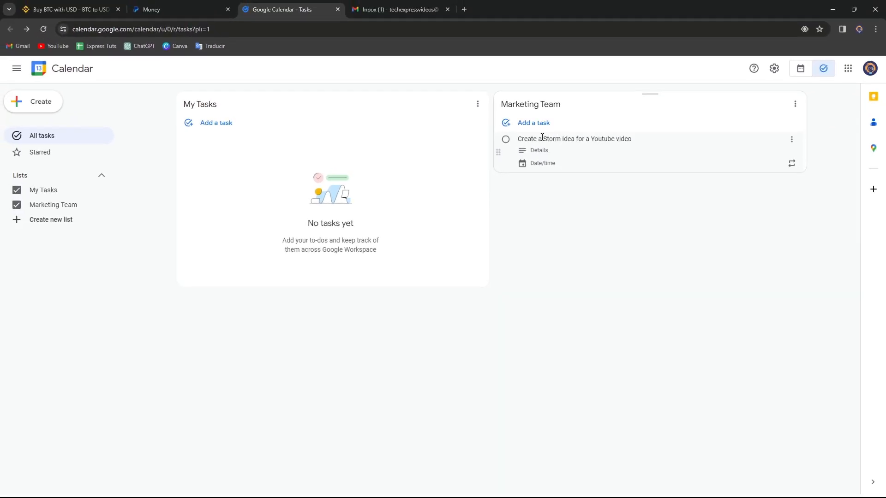
left_click(560, 150)
type("Describe as much info as I can")
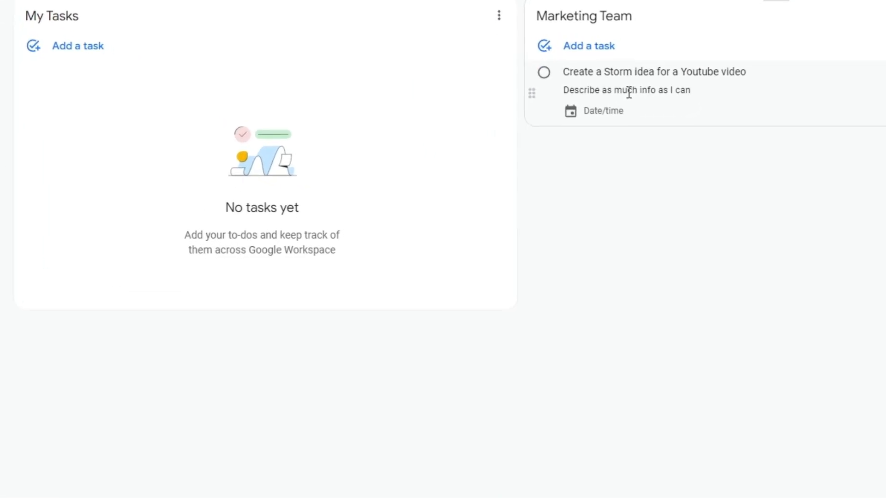
- Schedule the Storm idea task for March 14, 2024 at 9:00 AM and make it repeat
left_click(604, 113)
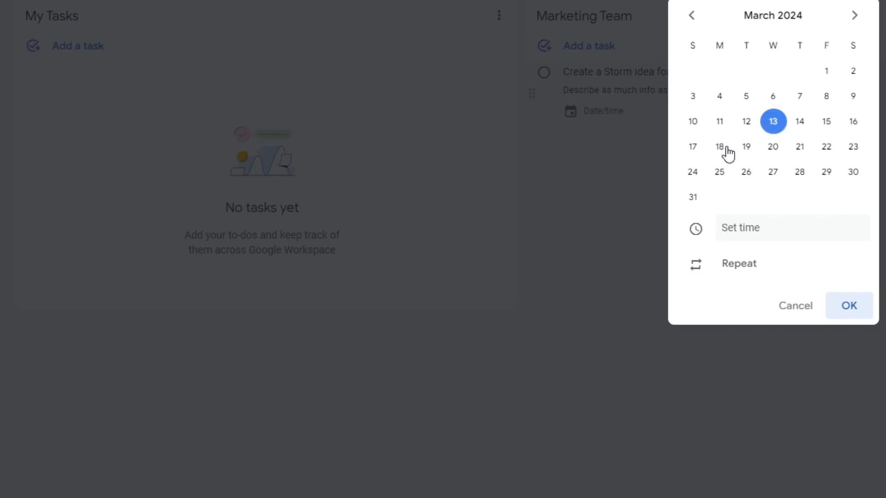
left_click(800, 130)
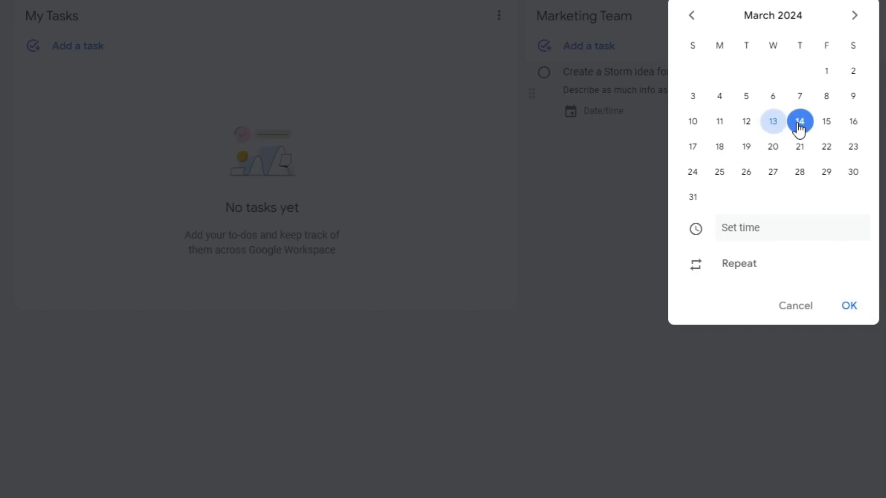
left_click(781, 227)
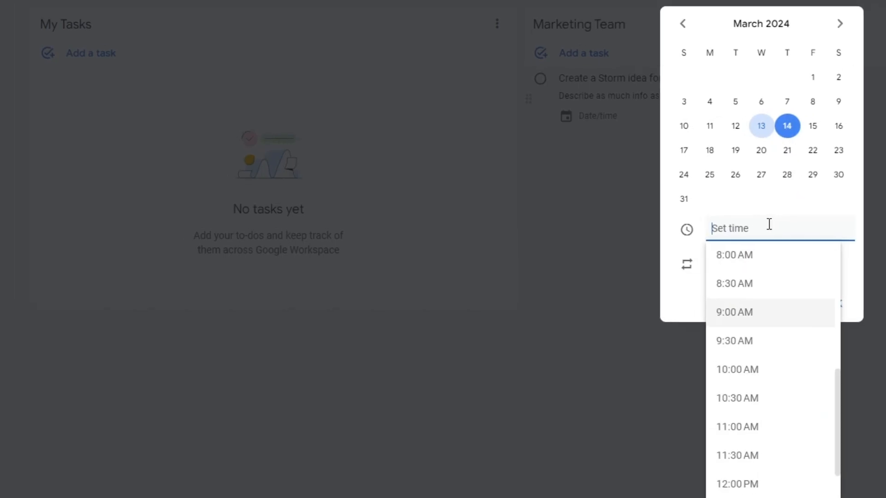
left_click(759, 313)
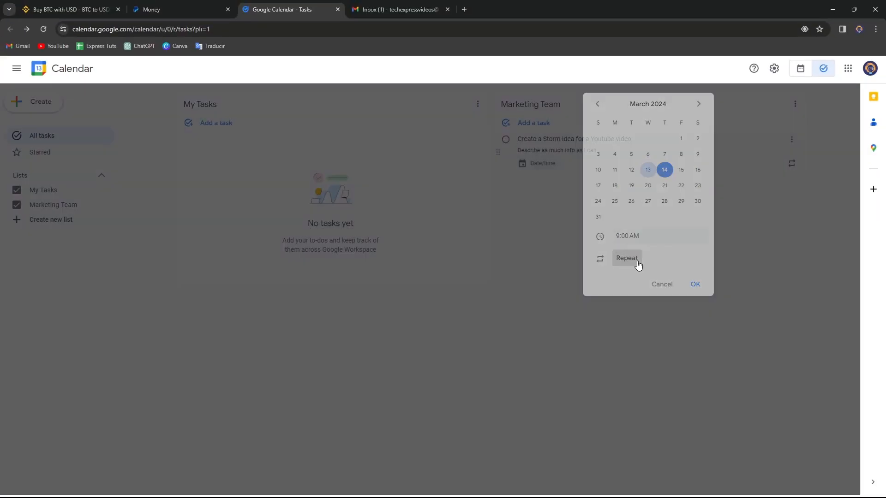
left_click(639, 264)
left_click(684, 318)
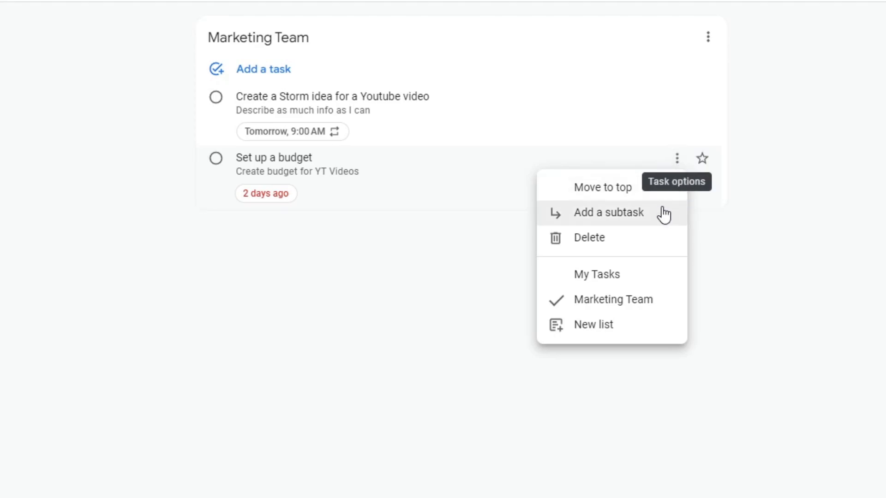
- Add a subtask titled "analyze the production breakdown" under the "Set up a budget" task
left_click(615, 219)
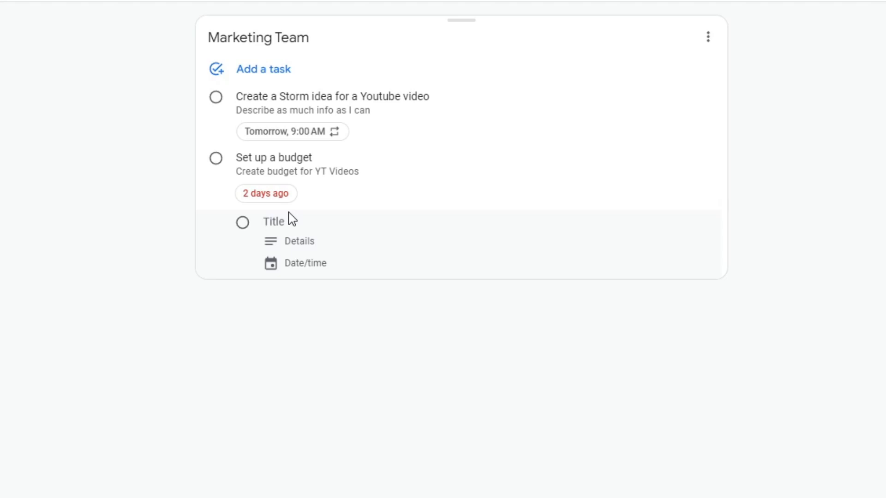
type("aana")
key("BackSpace")
key("BackSpace")
key("BackSpace")
type("nalyze the production breakdown")
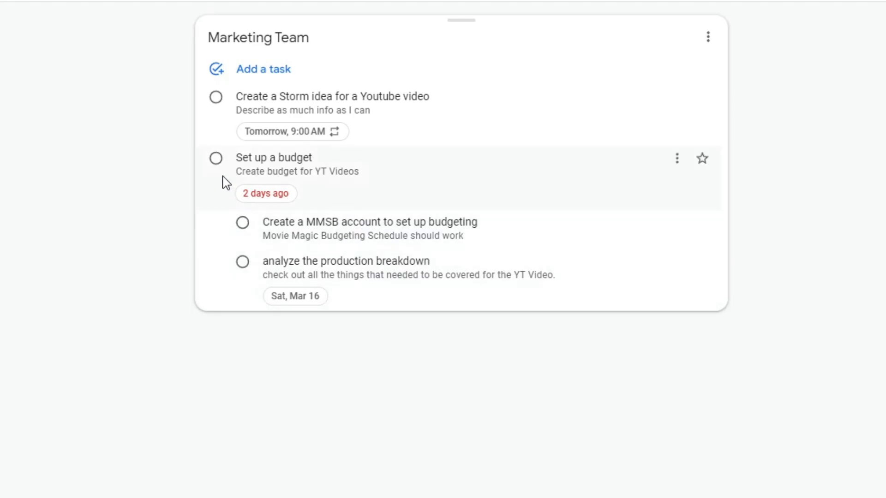
- Move the "Set up a budget" task with its subtasks to the top of the Marketing Team list
left_click(215, 165)
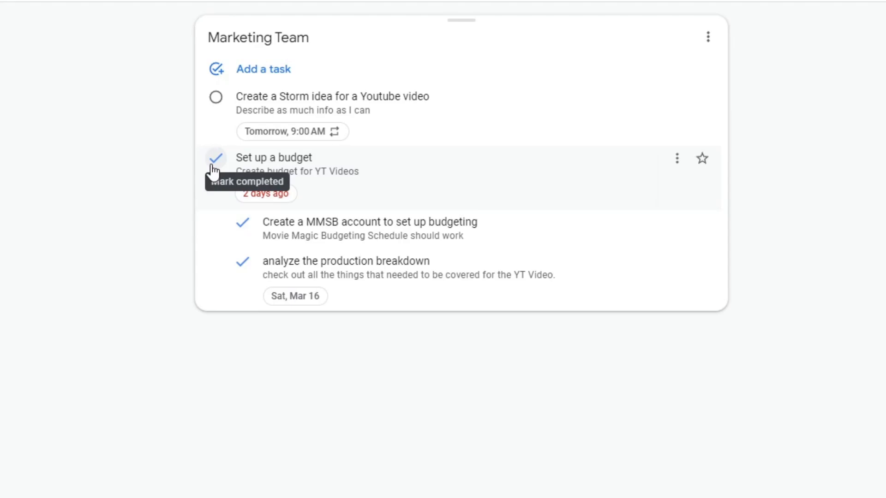
left_click_drag(611, 172, 556, 97)
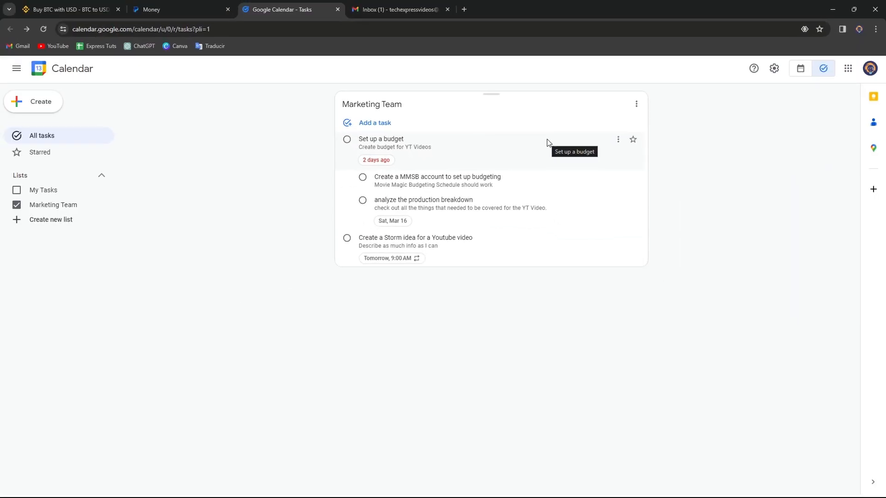
- Star the "Set up a budget" task, check it among the starred tasks, and return to all tasks
left_click(633, 143)
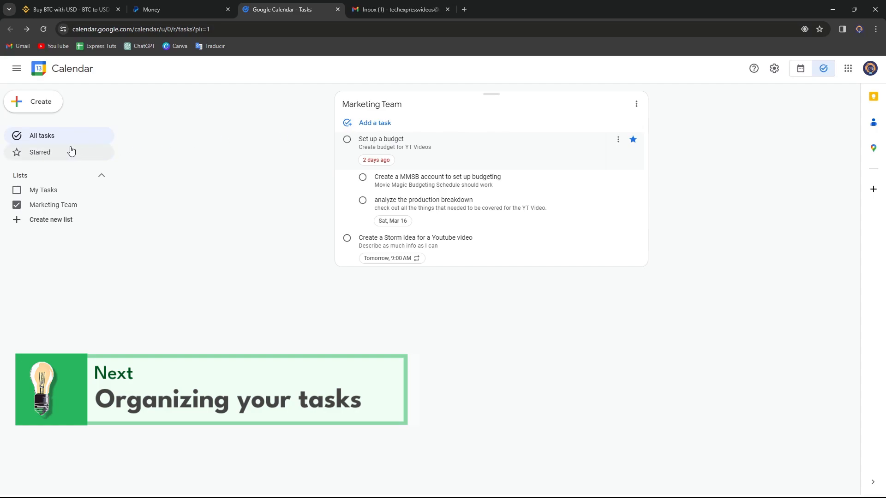
left_click(56, 151)
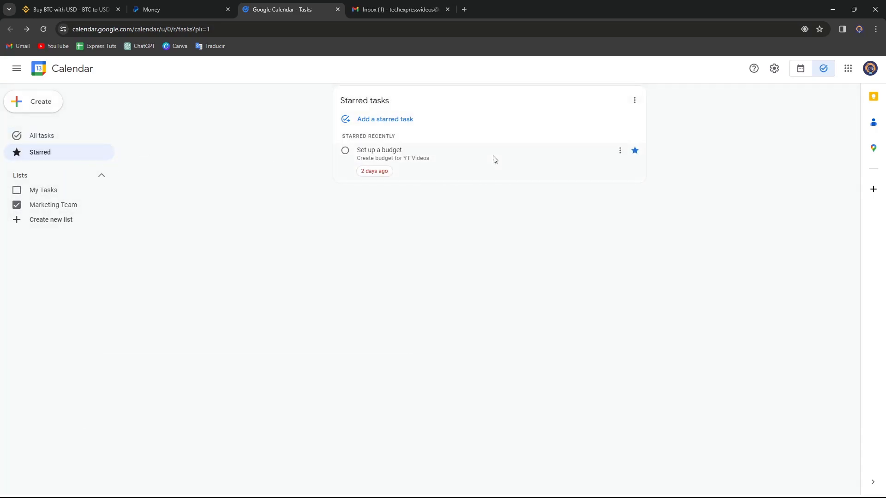
left_click(48, 142)
- Open the Contacts side panel and view the WorkGPT add-on's listing in the Google Workspace Marketplace
left_click(873, 123)
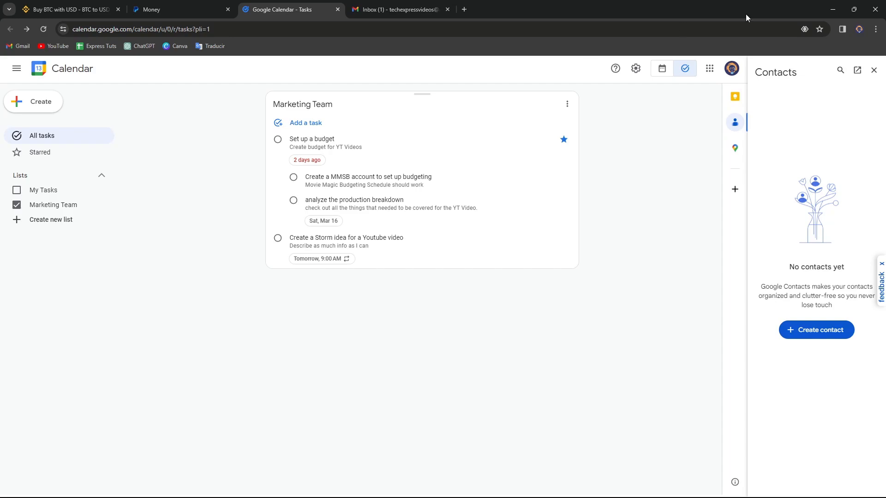
left_click(736, 191)
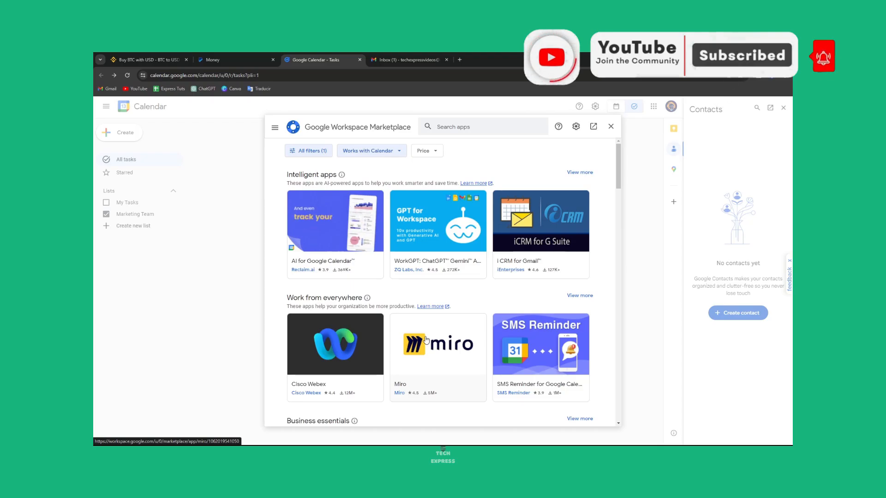
left_click(439, 239)
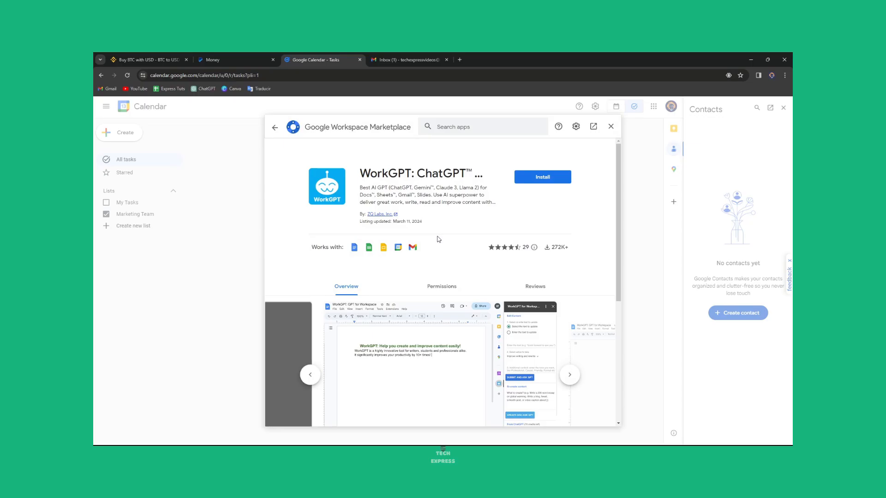